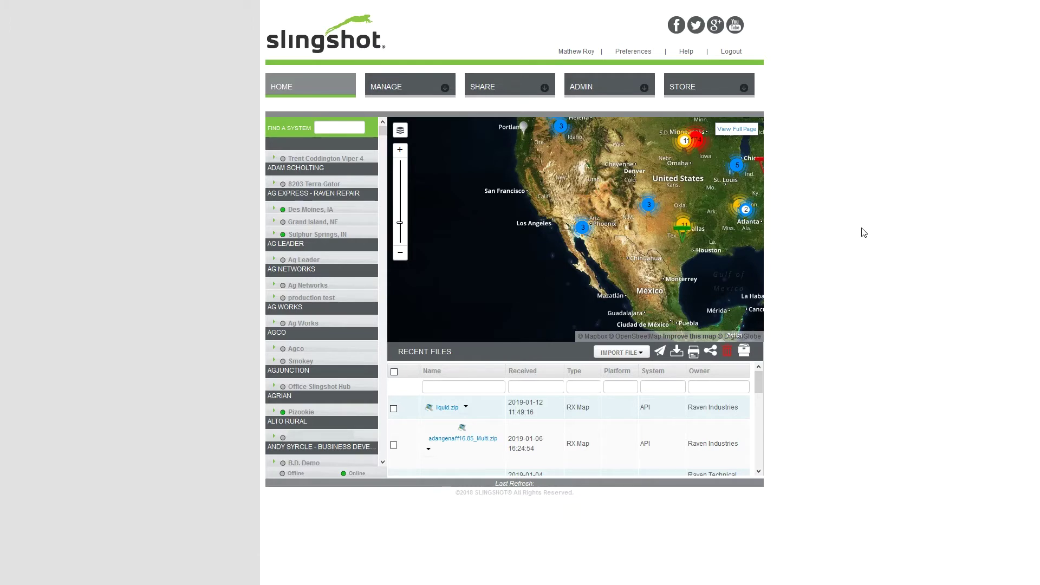
- Open the Job Generator and switch the current company to Satus Sam Farms
{"action": "left_click", "coordinate": [424, 90]}
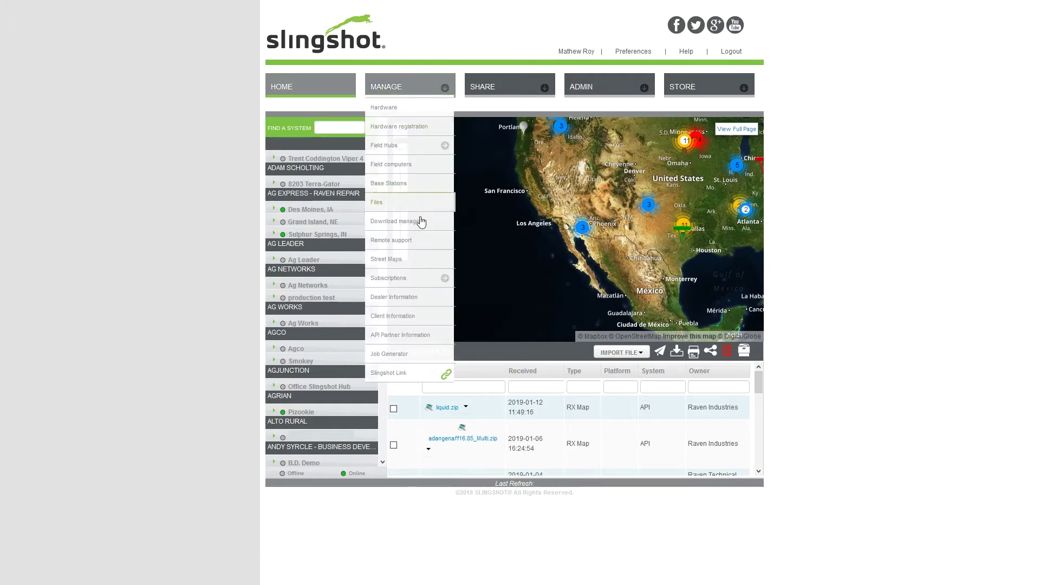
{"action": "left_click", "coordinate": [409, 357]}
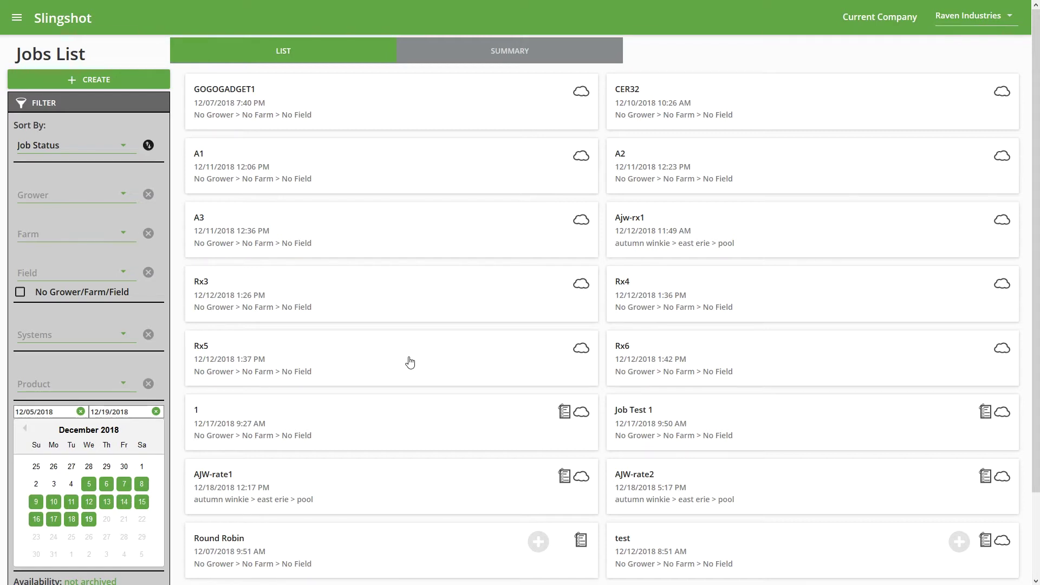
{"action": "left_click", "coordinate": [410, 362]}
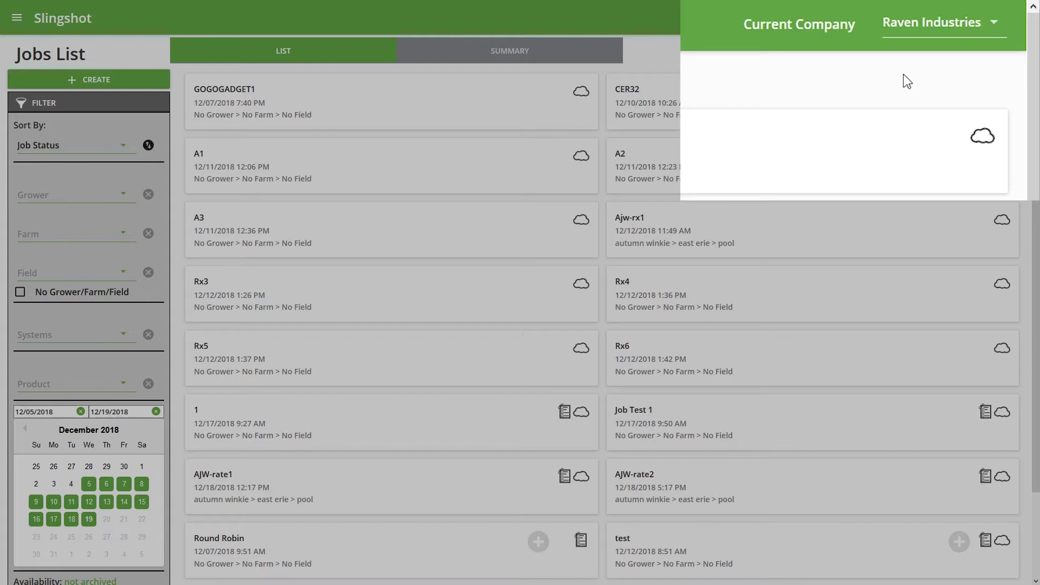
{"action": "left_click", "coordinate": [931, 32]}
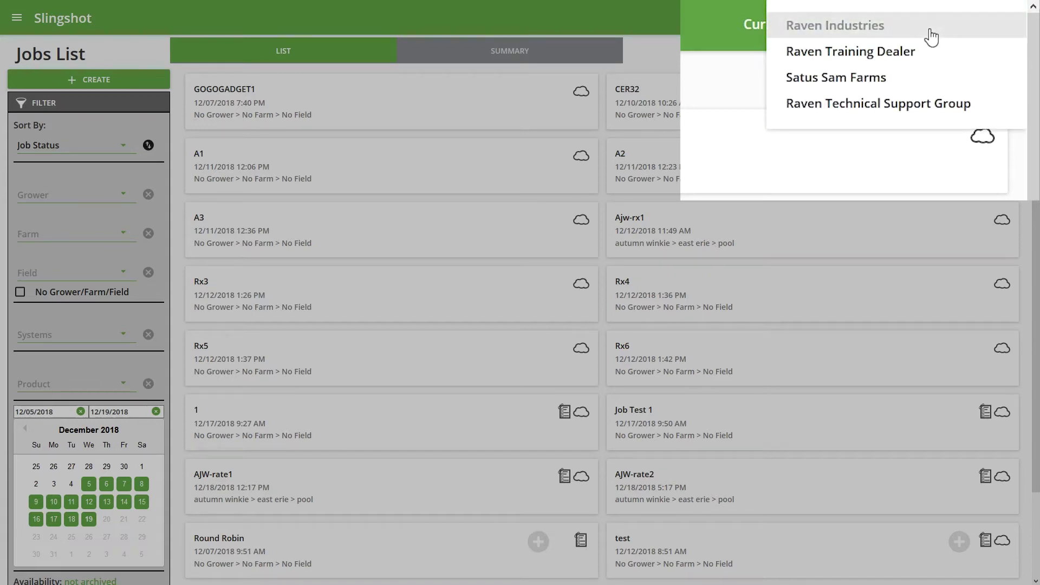
{"action": "left_click", "coordinate": [892, 81]}
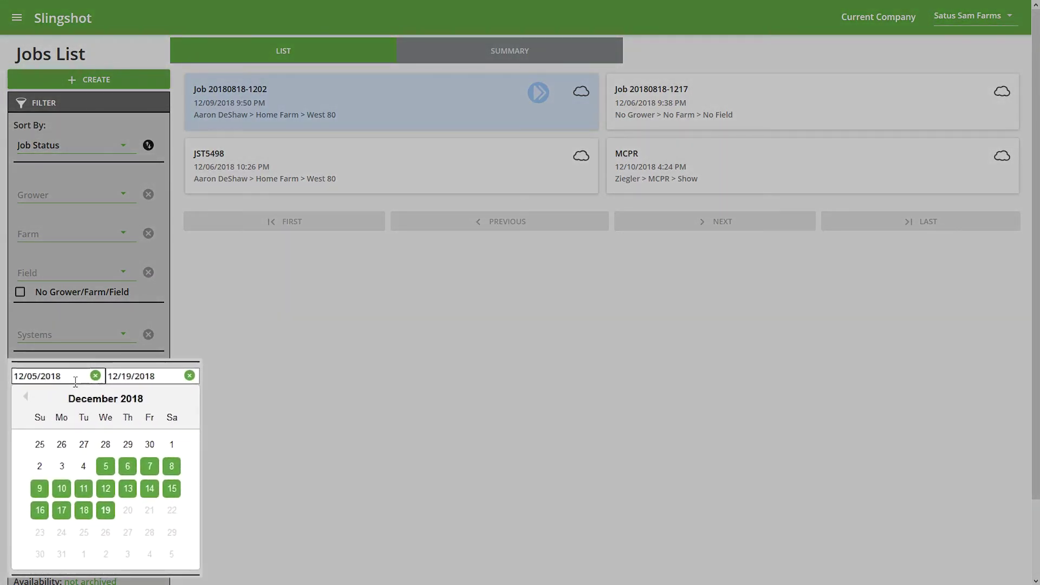
- Set the start date of the jobs filter to 12/05/2017
{"action": "left_click", "coordinate": [73, 378]}
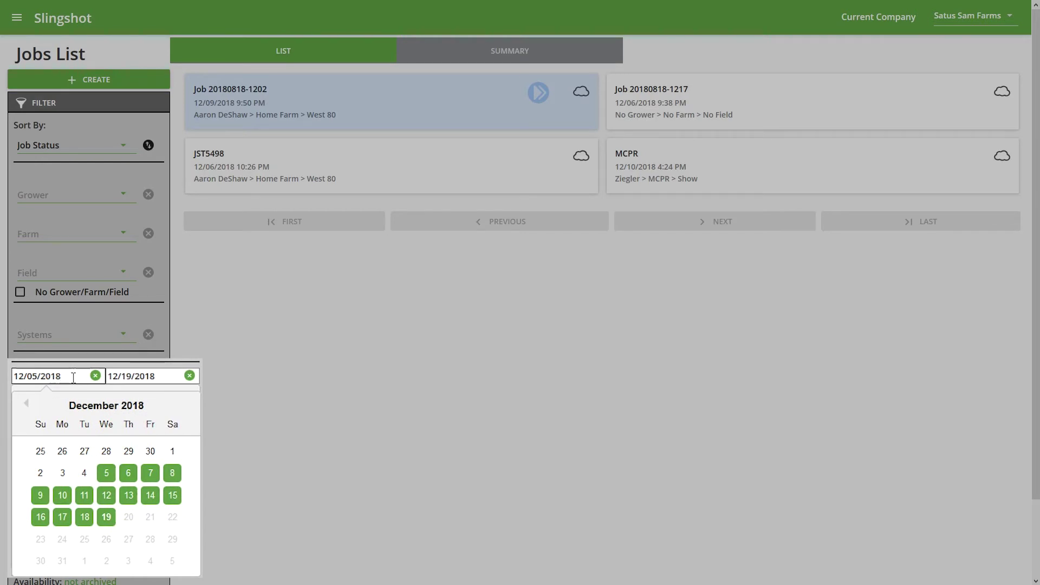
{"action": "key", "text": "BackSpace"}
{"action": "type", "text": "7"}
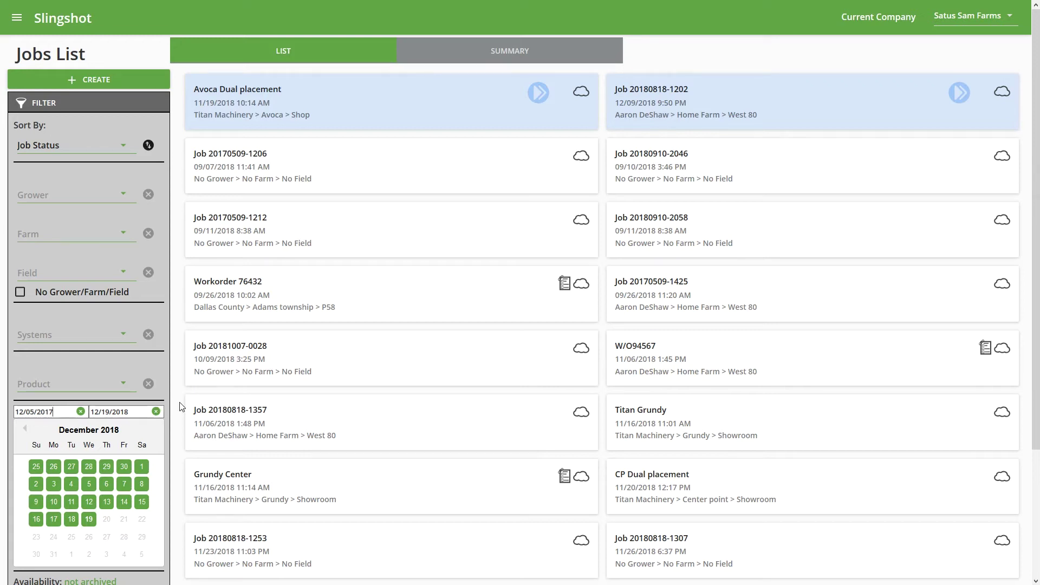
- Filter the jobs by archived availability, and then set availability back to all
{"action": "scroll", "coordinate": [181, 406], "scroll_direction": "down", "scroll_amount": 2}
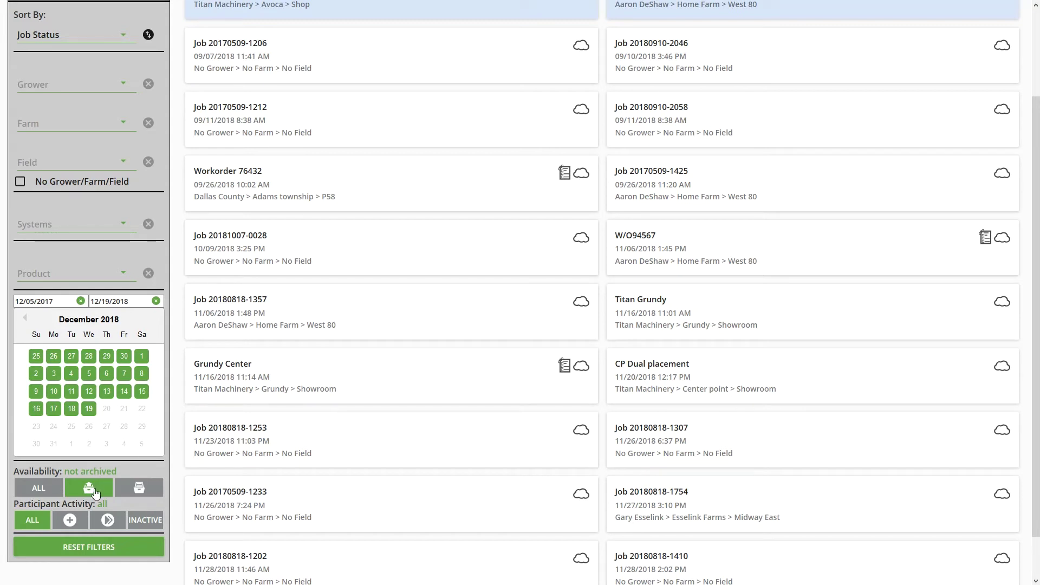
{"action": "left_click", "coordinate": [140, 488]}
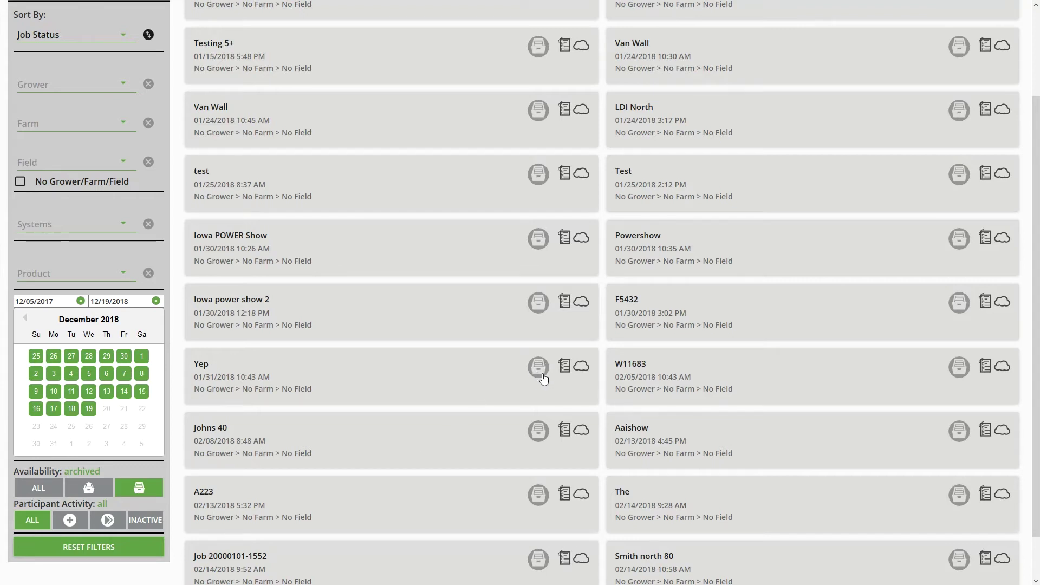
{"action": "left_click", "coordinate": [39, 490]}
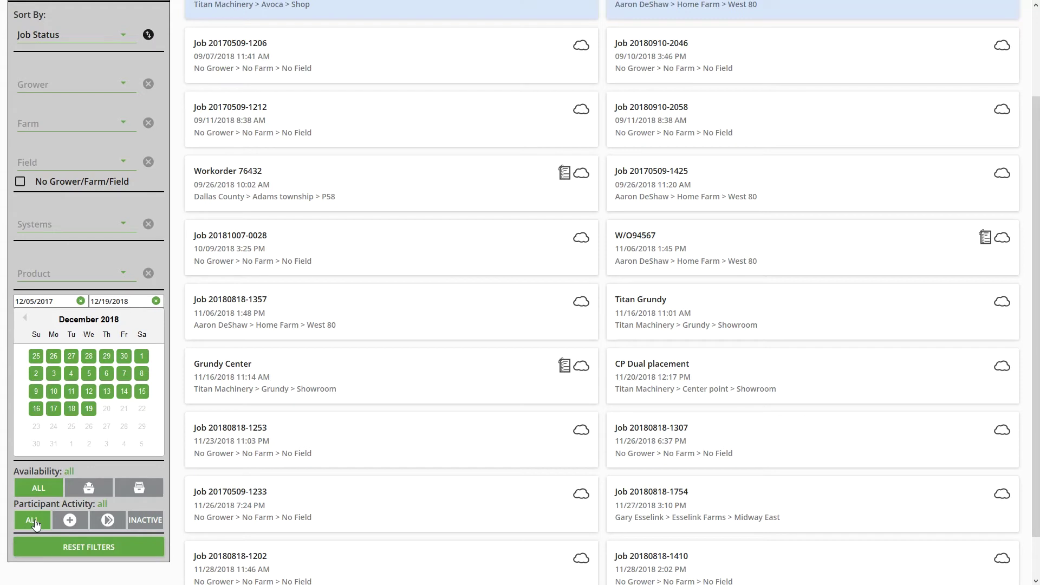
- Filter the jobs by participant activity none, in progress and inactive in turn, ending with all
{"action": "left_click", "coordinate": [69, 520]}
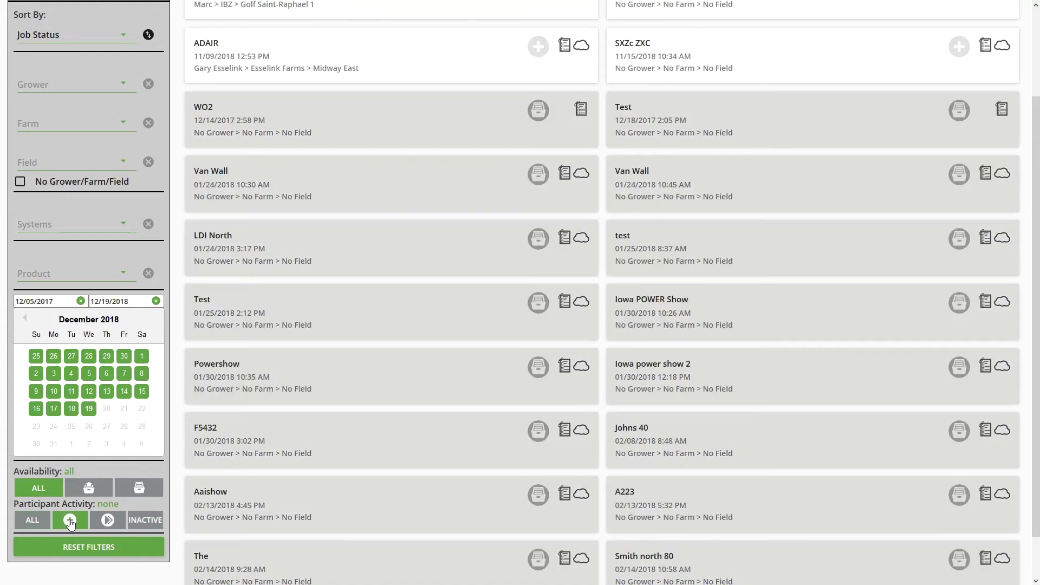
{"action": "left_click", "coordinate": [106, 521]}
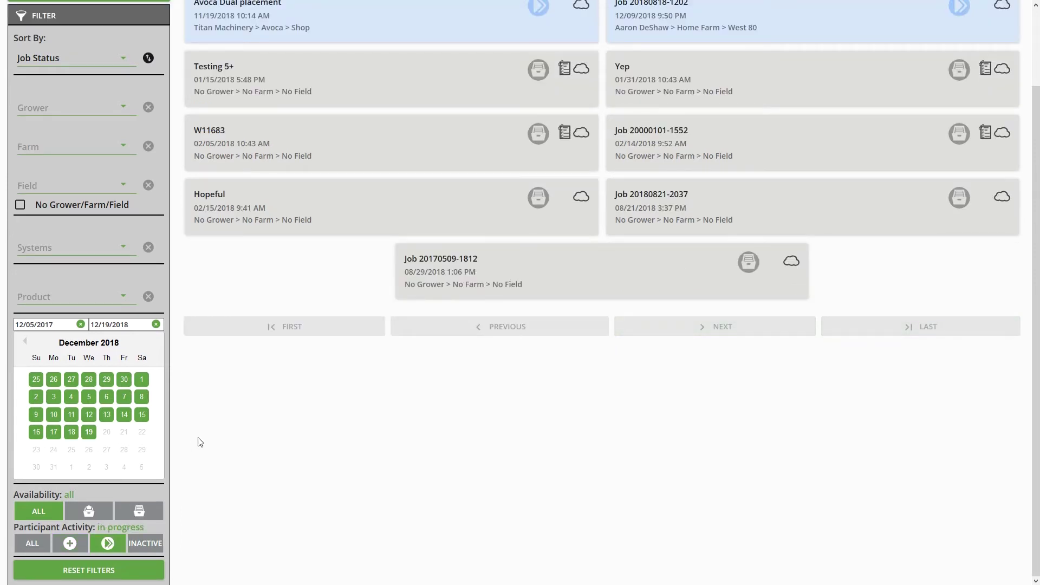
{"action": "scroll", "coordinate": [225, 472], "scroll_direction": "up", "scroll_amount": 2}
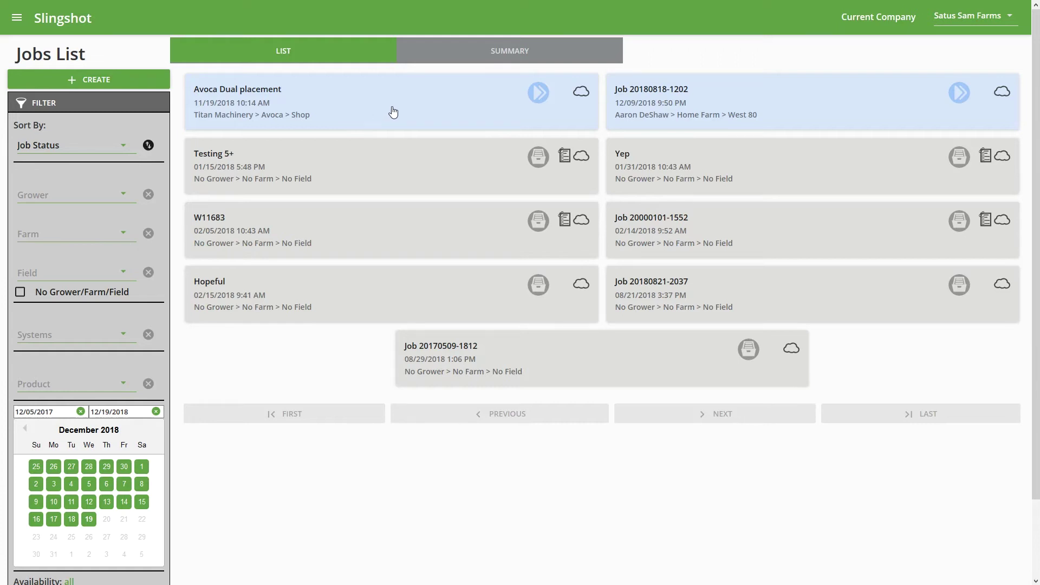
{"action": "scroll", "coordinate": [539, 103], "scroll_direction": "down", "scroll_amount": 2}
{"action": "left_click", "coordinate": [146, 544]}
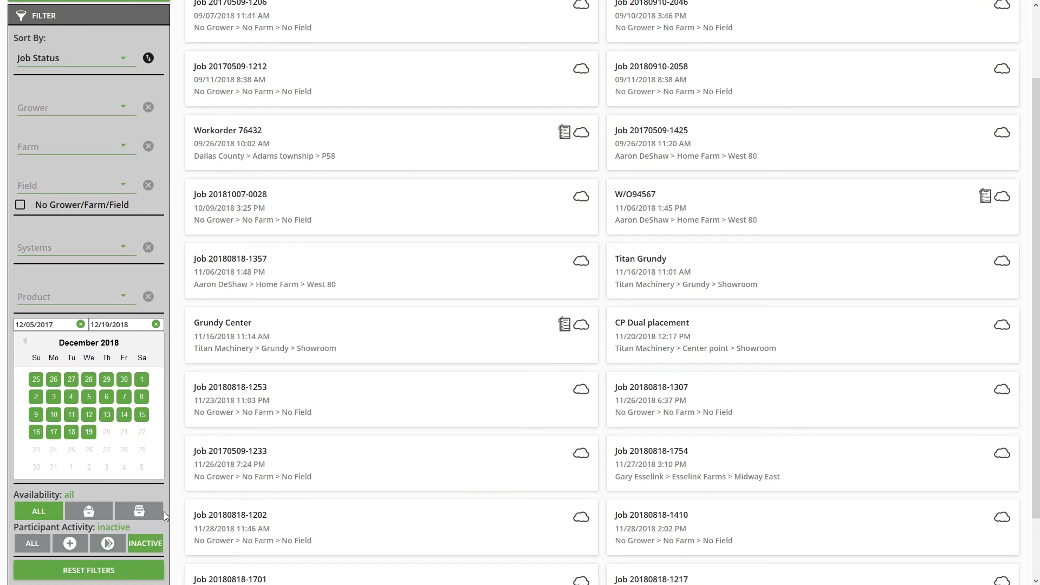
{"action": "left_click", "coordinate": [46, 548]}
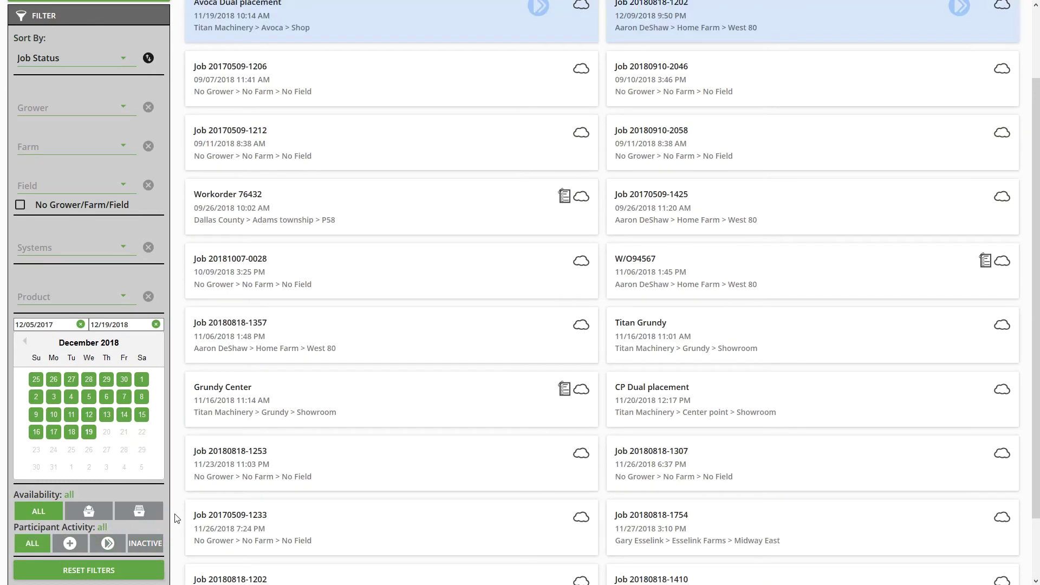
{"action": "scroll", "coordinate": [175, 519], "scroll_direction": "up", "scroll_amount": 2}
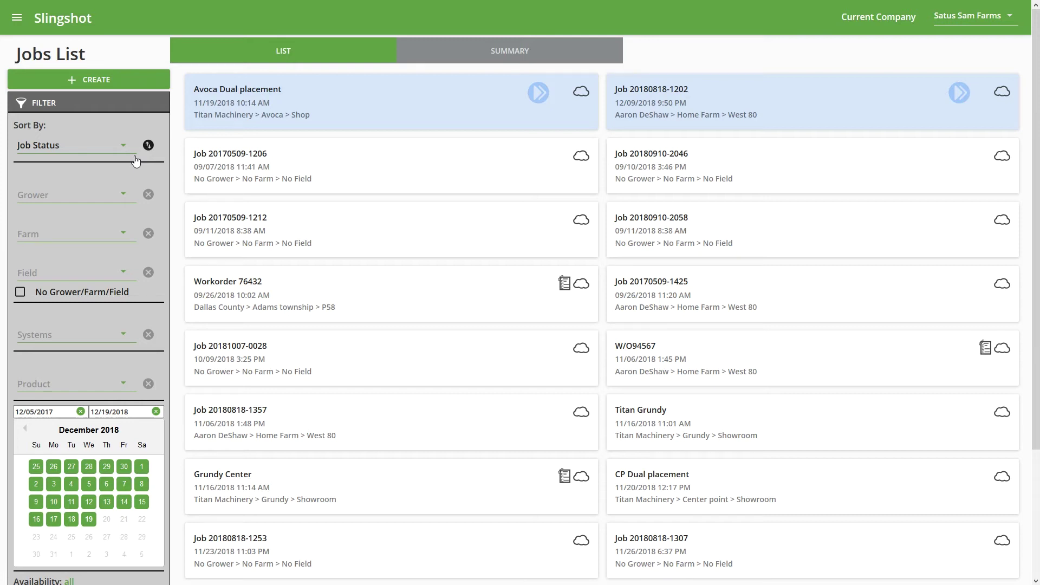
- Review the sort options, reverse the Job Status order and back, and turn the No Grower/Farm/Field filter on and off
{"action": "left_click", "coordinate": [125, 148]}
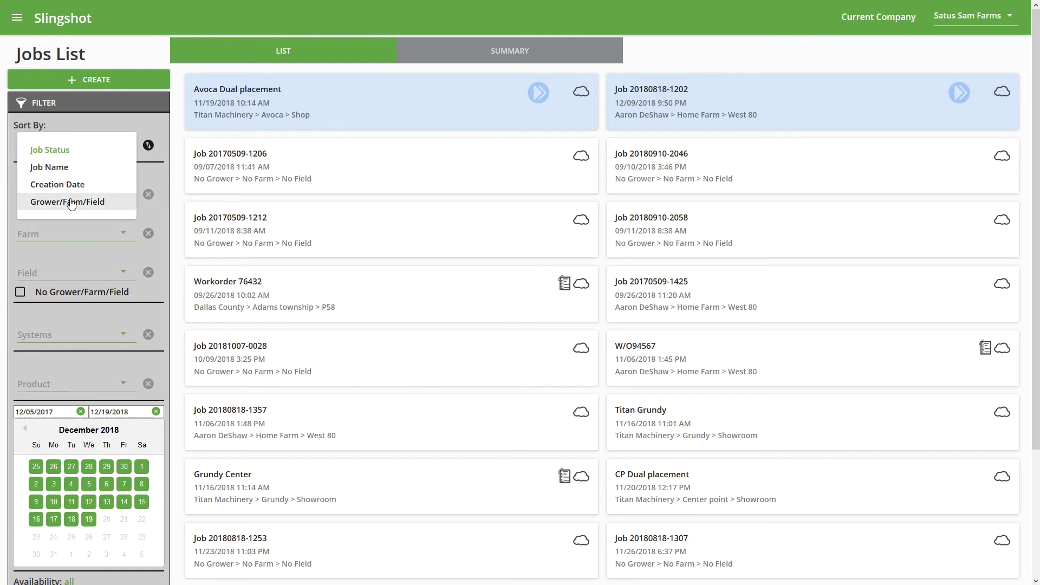
{"action": "left_click", "coordinate": [112, 119]}
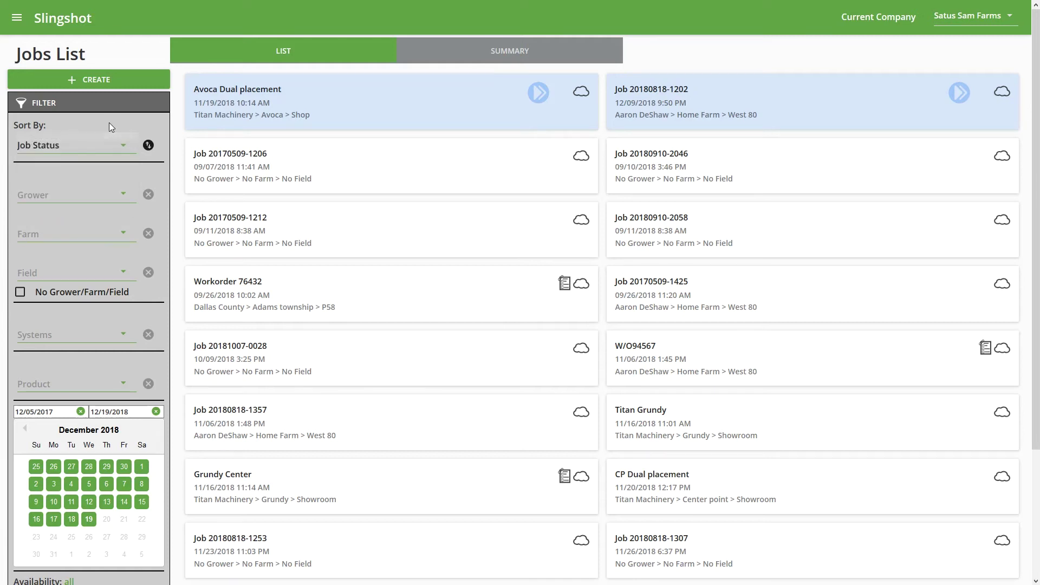
{"action": "left_click", "coordinate": [148, 147]}
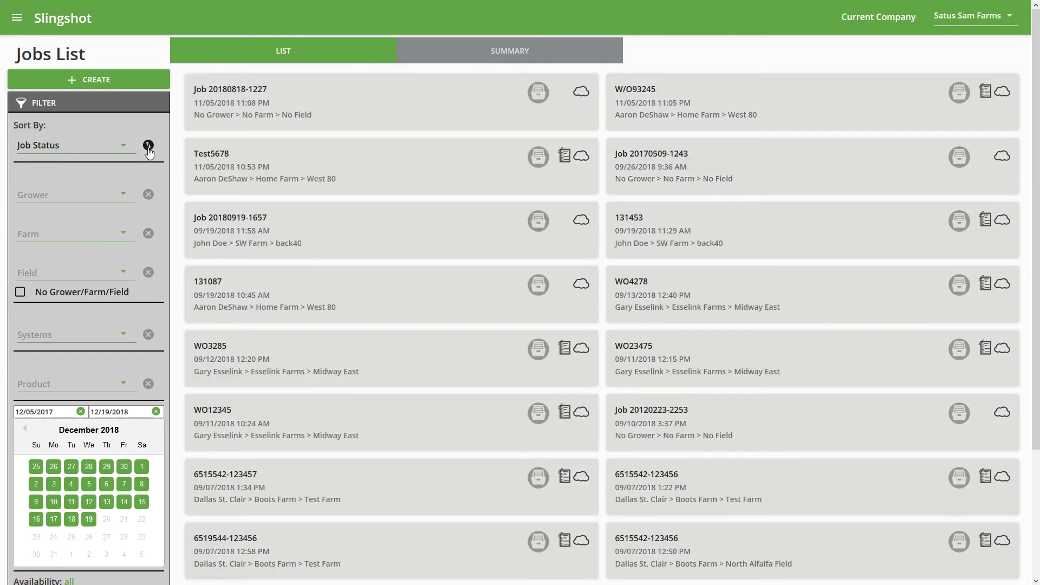
{"action": "left_click", "coordinate": [148, 148]}
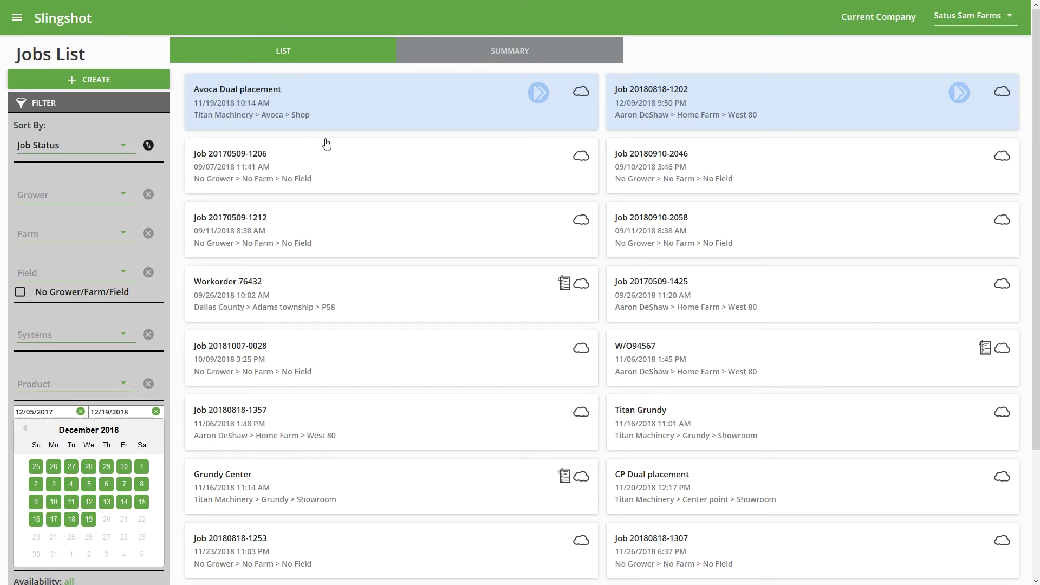
{"action": "left_click", "coordinate": [21, 293]}
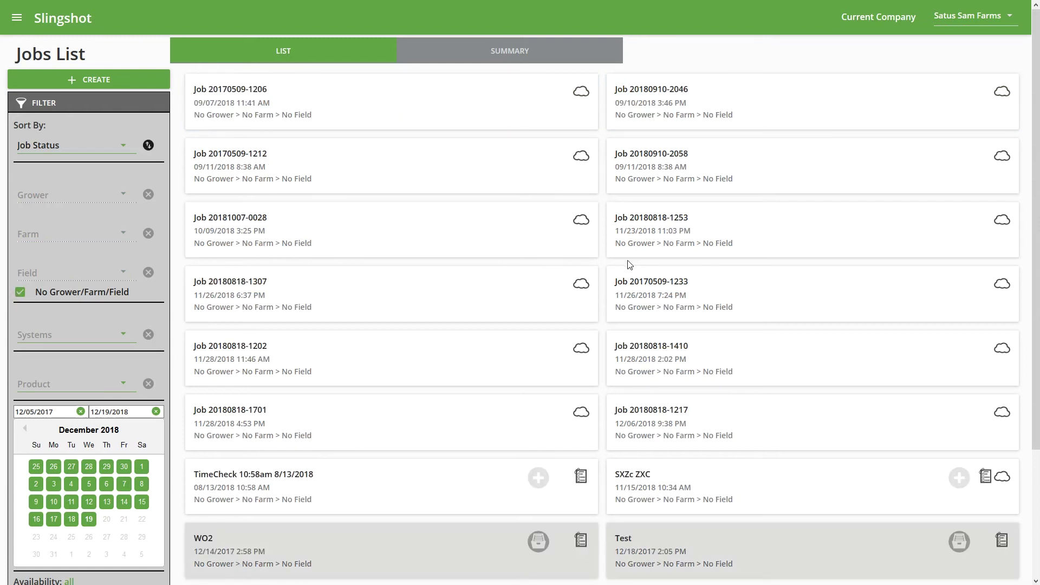
{"action": "left_click", "coordinate": [122, 291]}
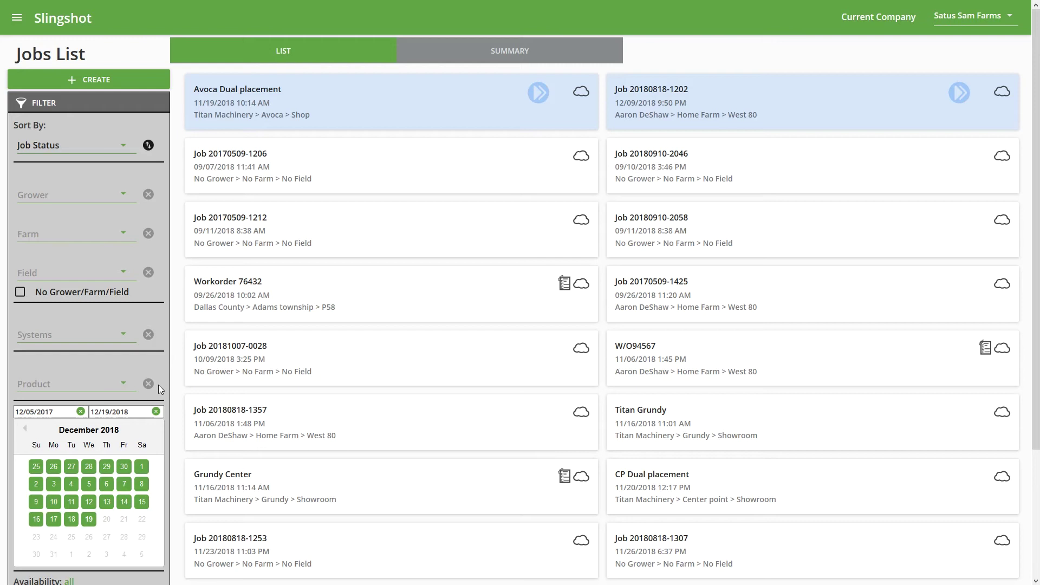
- Reset all job filters to their defaults and check the restored filter settings
{"action": "scroll", "coordinate": [159, 384], "scroll_direction": "down", "scroll_amount": 3}
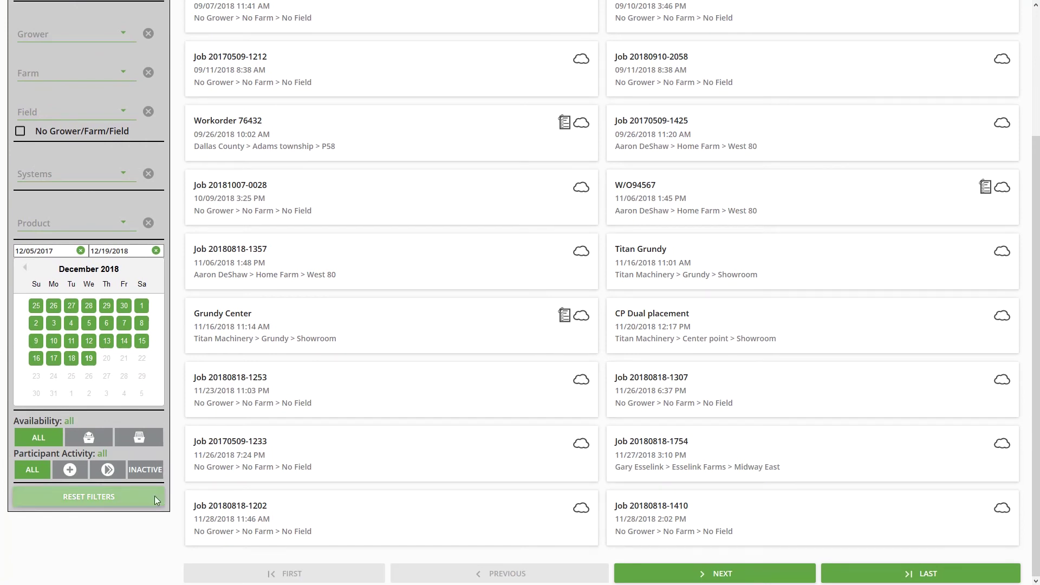
{"action": "left_click", "coordinate": [156, 501]}
{"action": "scroll", "coordinate": [154, 495], "scroll_direction": "up", "scroll_amount": 2}
{"action": "scroll", "coordinate": [156, 500], "scroll_direction": "down", "scroll_amount": 2}
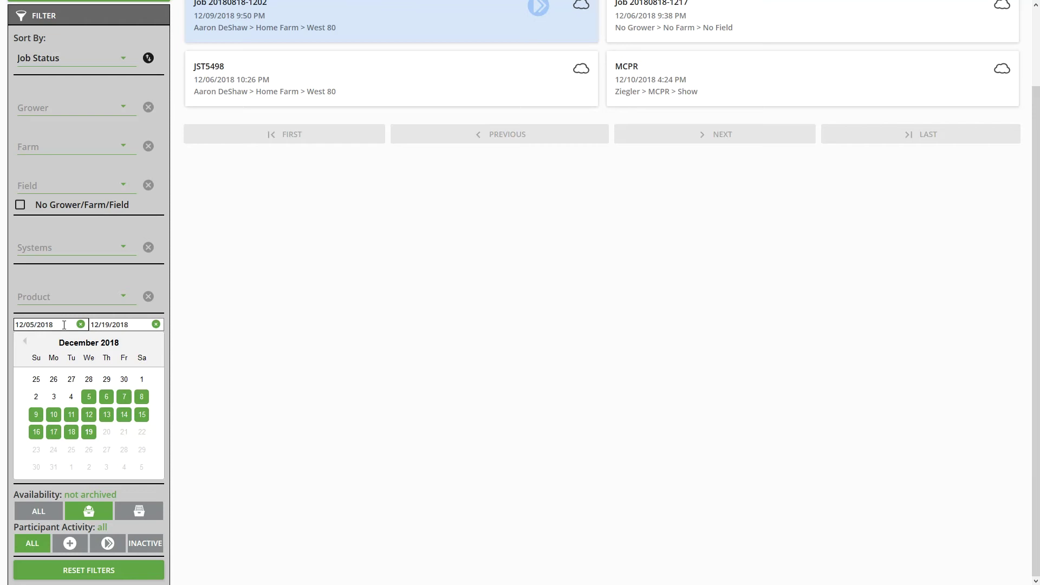
{"action": "scroll", "coordinate": [266, 382], "scroll_direction": "up", "scroll_amount": 2}
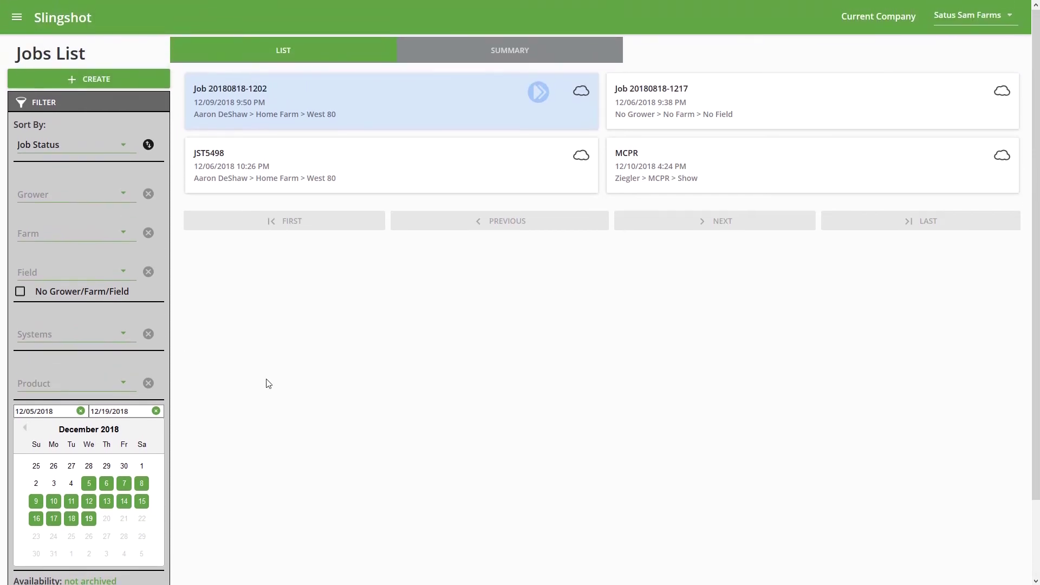
- Expand the JST5498 and MCPR job cards and show the products and participants of JST5498
{"action": "left_click", "coordinate": [373, 187]}
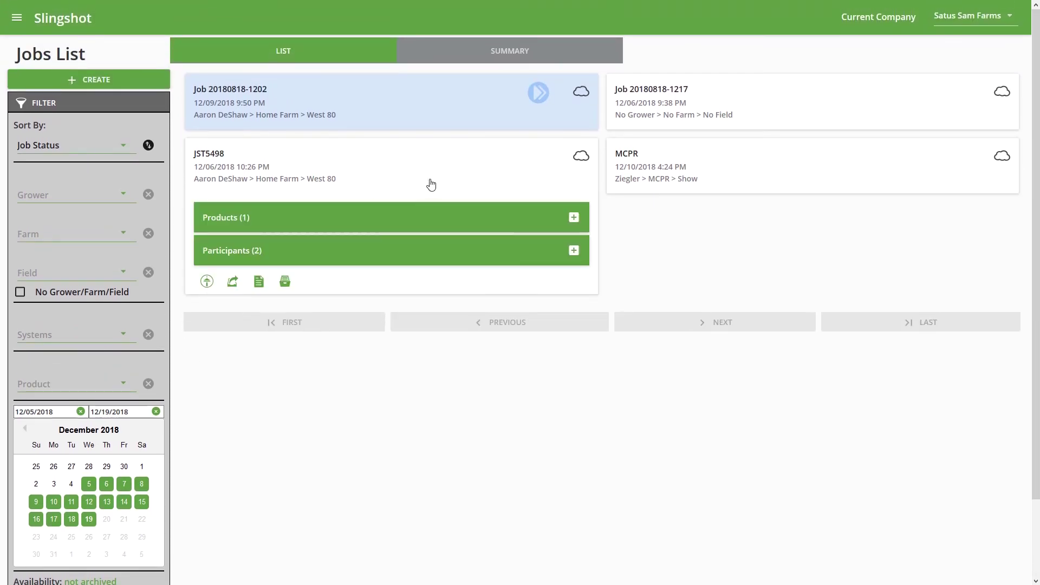
{"action": "left_click", "coordinate": [649, 179]}
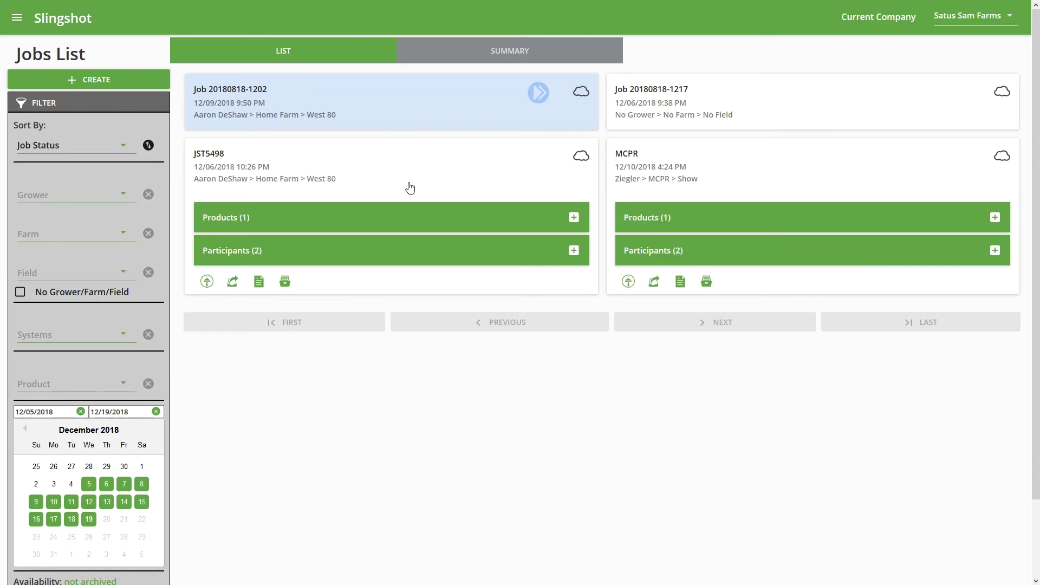
{"action": "left_click", "coordinate": [413, 222]}
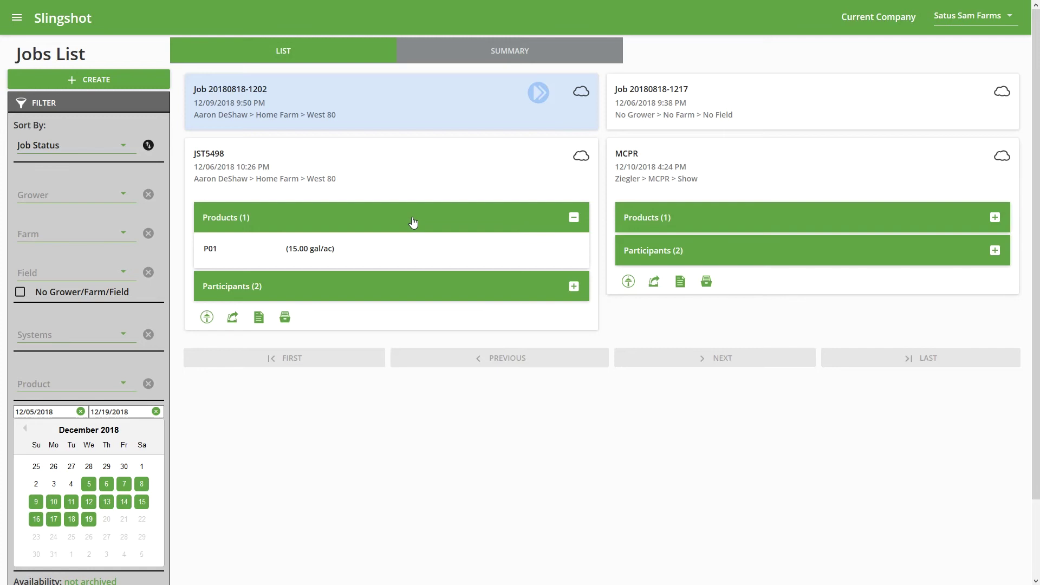
{"action": "left_click", "coordinate": [401, 281]}
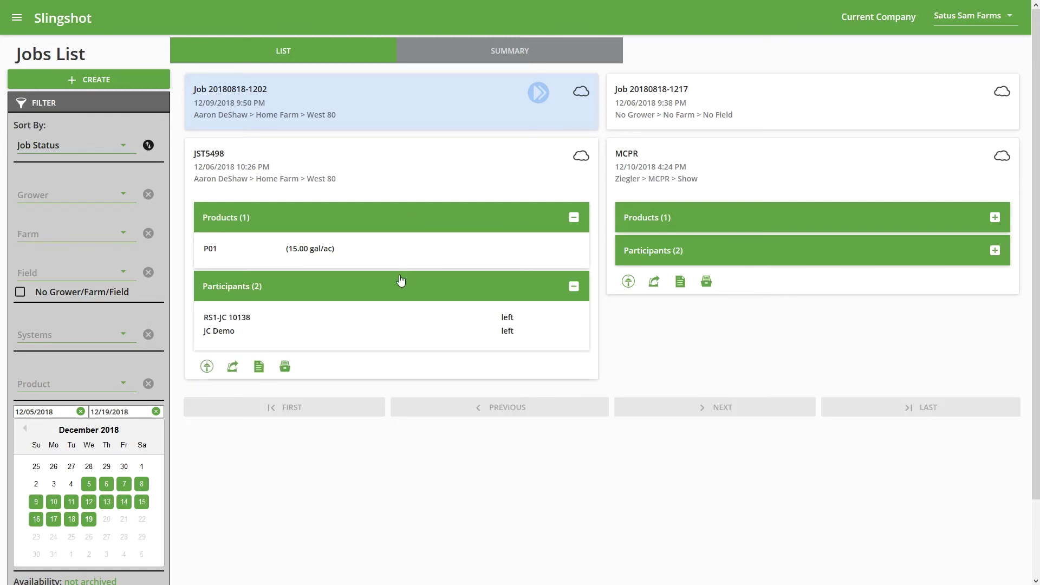
{"action": "left_click", "coordinate": [654, 258]}
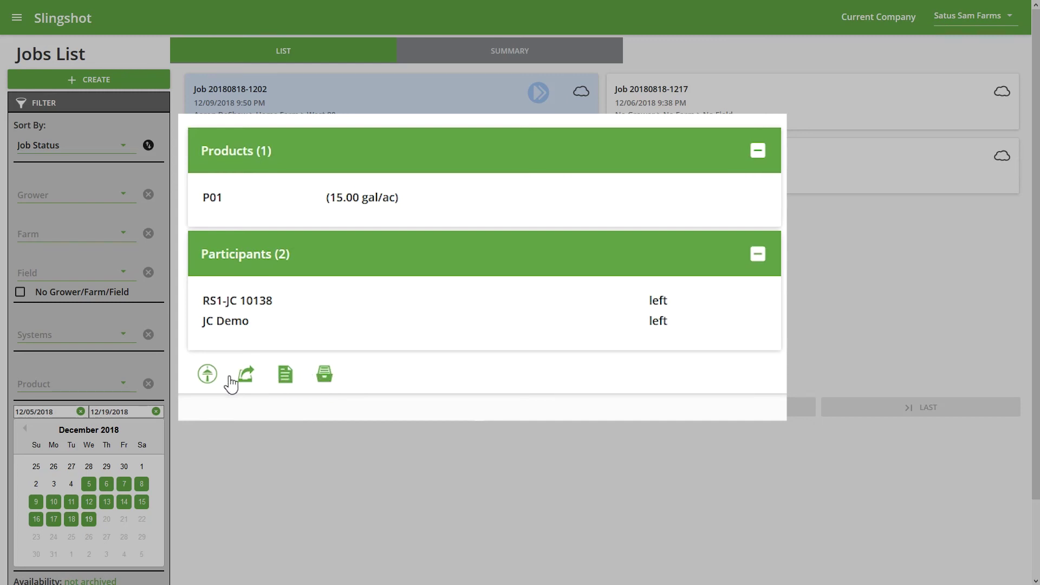
- Open the live view of job JST5498 and examine its coverage map up close
{"action": "left_click", "coordinate": [206, 381]}
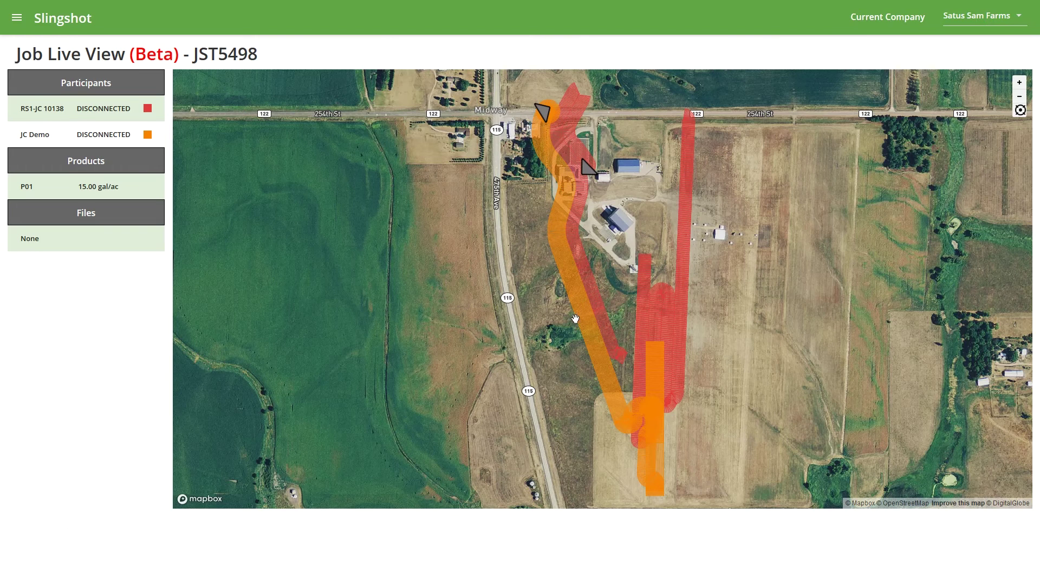
{"action": "scroll", "coordinate": [585, 317], "scroll_direction": "up", "scroll_amount": 3}
{"action": "scroll", "coordinate": [588, 315], "scroll_direction": "up", "scroll_amount": 2}
{"action": "left_click_drag", "start_coordinate": [639, 302], "coordinate": [630, 351]}
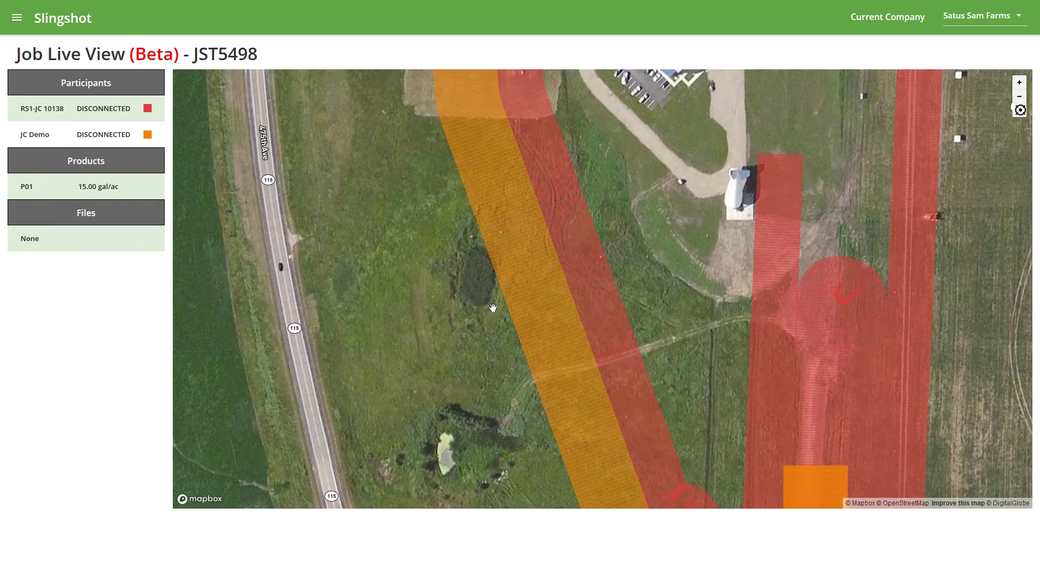
{"action": "left_click_drag", "start_coordinate": [623, 429], "coordinate": [577, 287]}
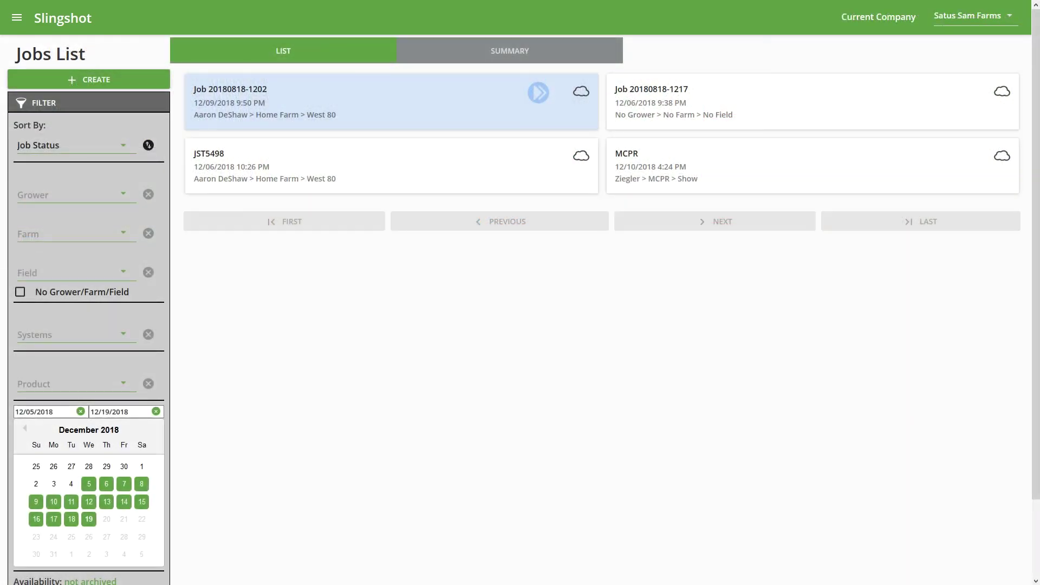
- View the area summary for the listed jobs and return to the job list
{"action": "left_click", "coordinate": [465, 51]}
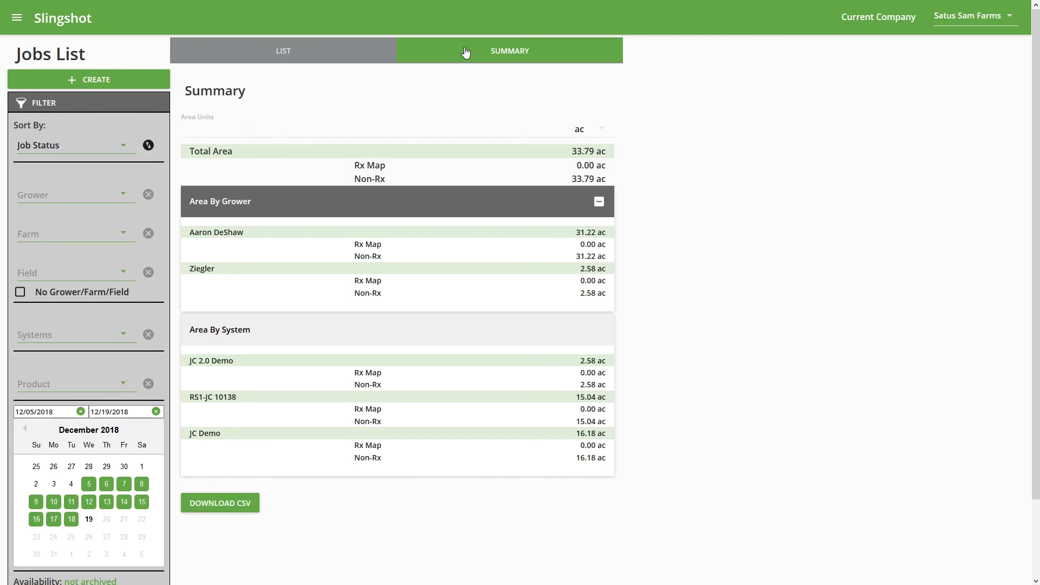
{"action": "left_click", "coordinate": [320, 57]}
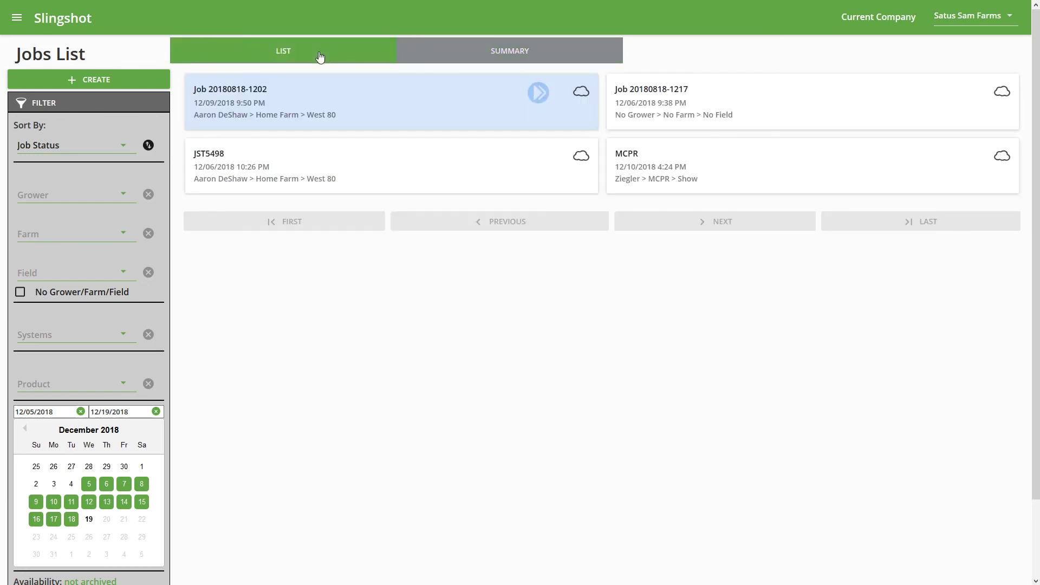
- Filter the jobs by the first grower offered and download the resulting area summary as a CSV
{"action": "left_click", "coordinate": [124, 194]}
{"action": "left_click", "coordinate": [104, 197]}
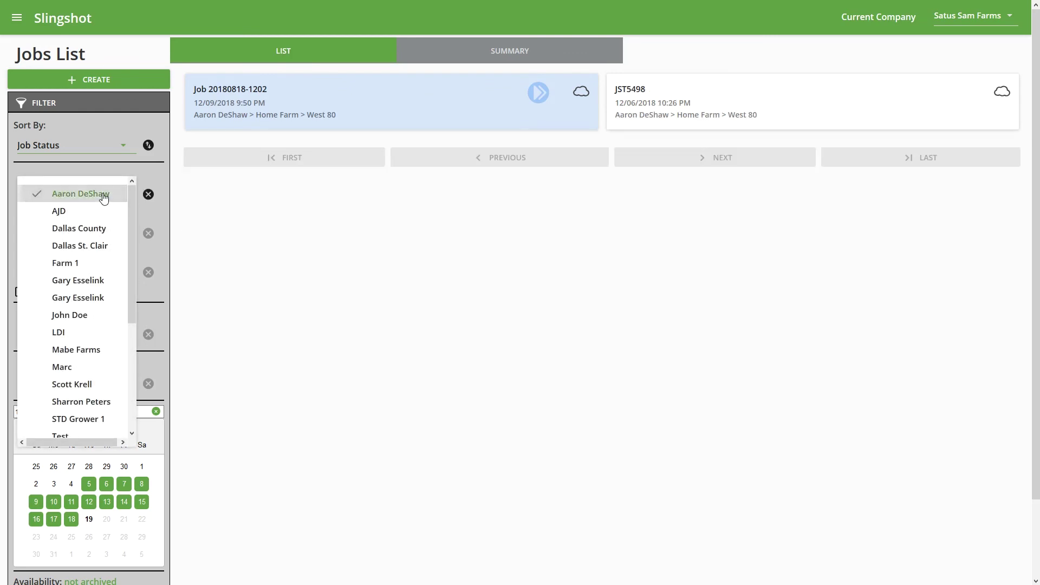
{"action": "left_click", "coordinate": [213, 198]}
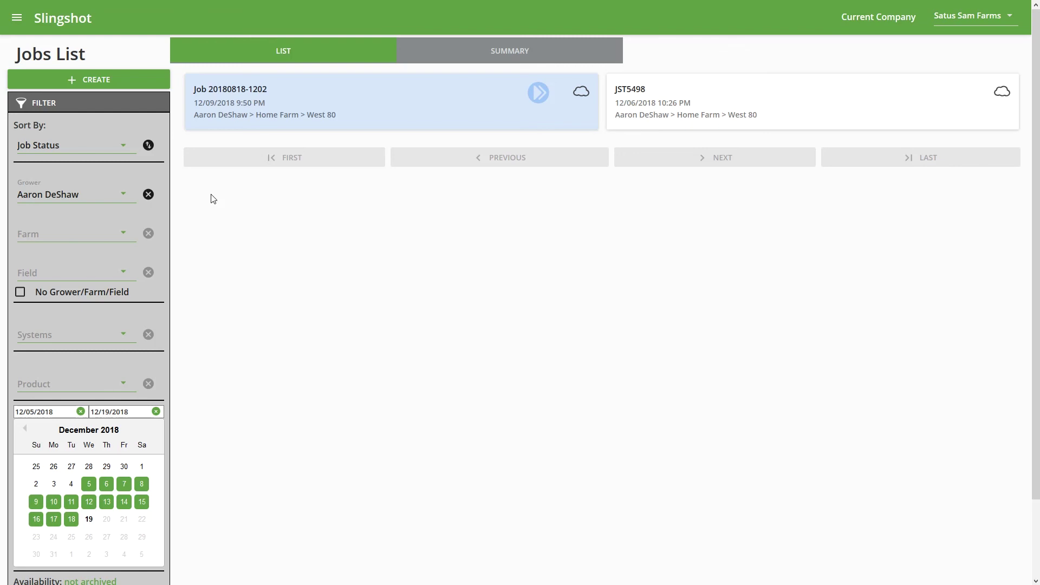
{"action": "left_click", "coordinate": [493, 58]}
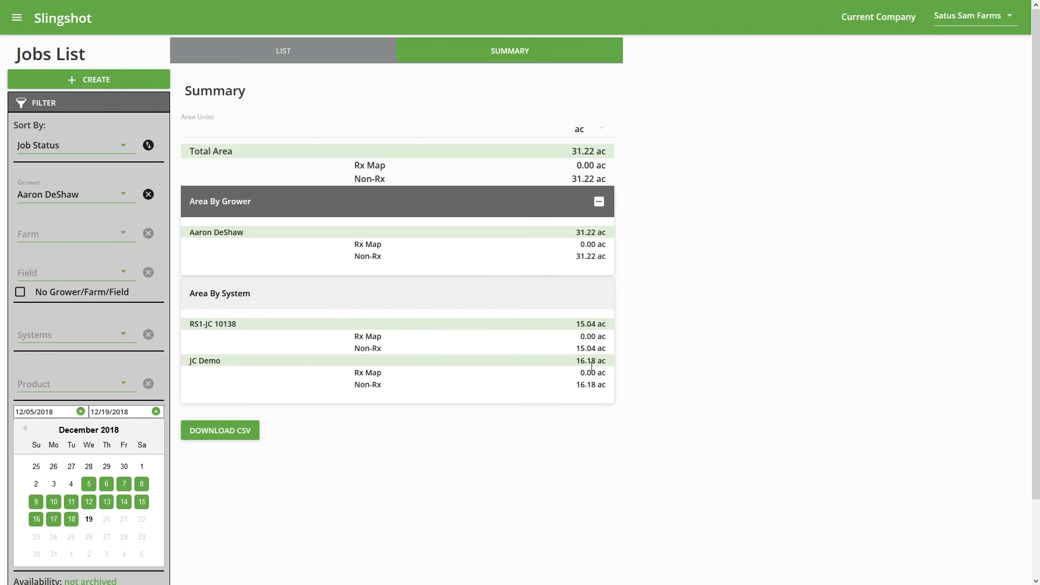
{"action": "left_click", "coordinate": [244, 441]}
- Set the start date for the grower's area summary to 12/05/2017
{"action": "left_click", "coordinate": [60, 413]}
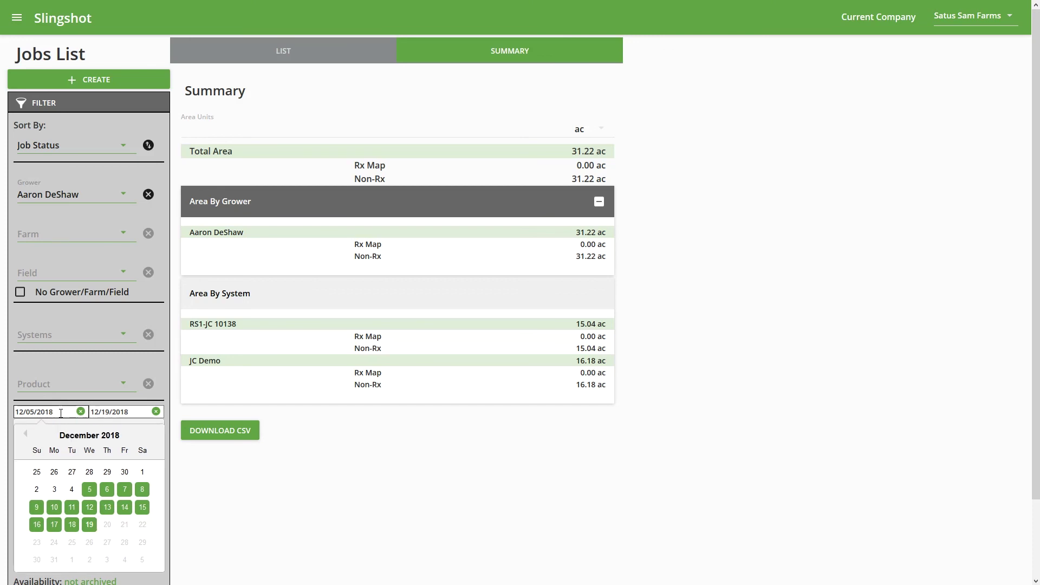
{"action": "type", "text": "7"}
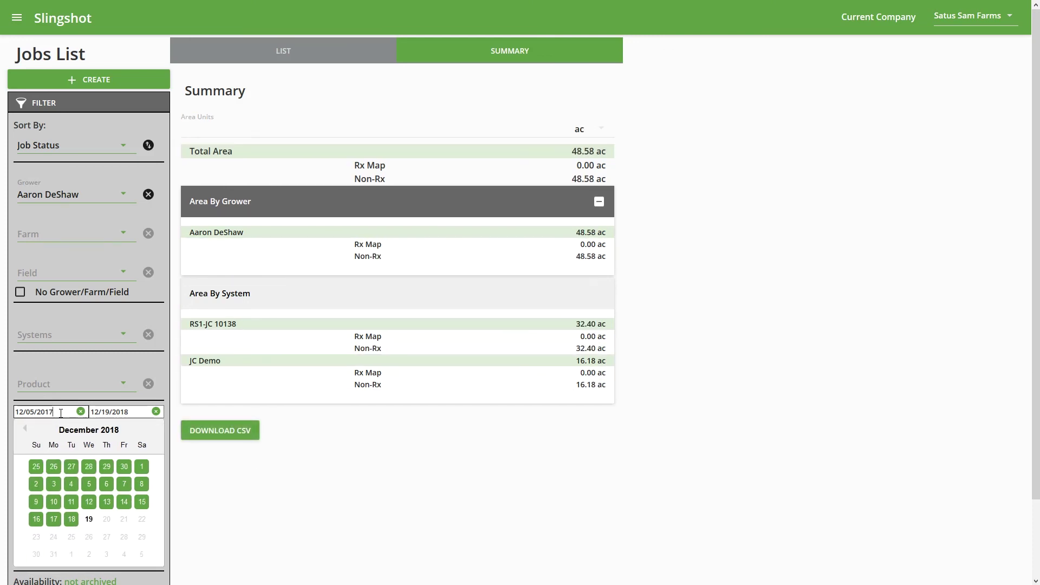